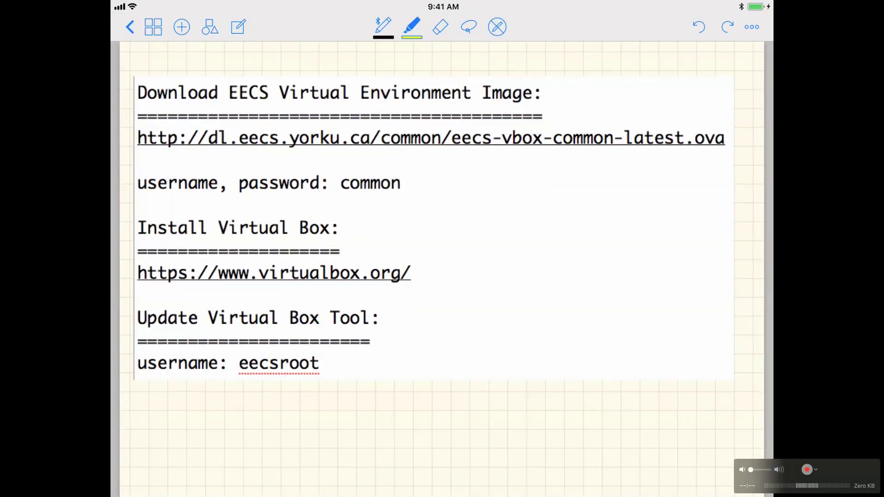
Highlight 'Virtual Box:', 'Virtual Environment Image:' and the shared login value in yellow, then return to the Mac desktop.
left_click(411, 27)
left_click(412, 27)
left_click_drag(209, 228, 333, 227)
left_click_drag(279, 90, 545, 94)
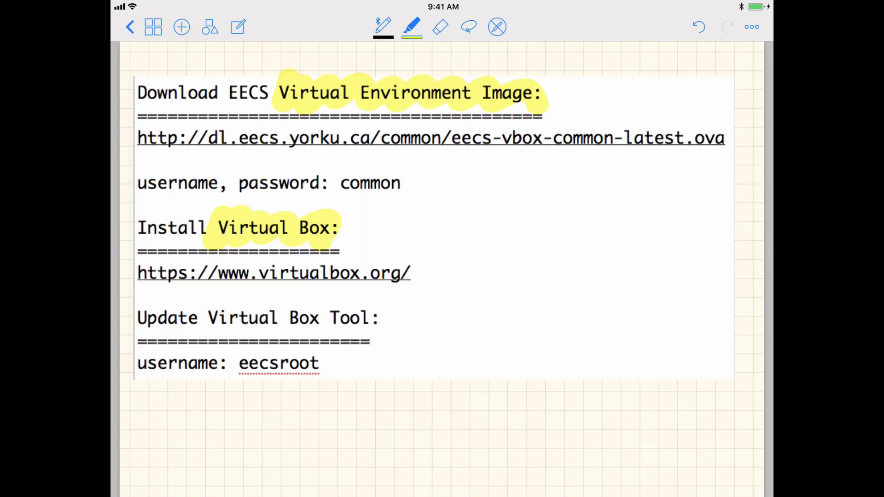
left_click_drag(125, 166, 225, 162)
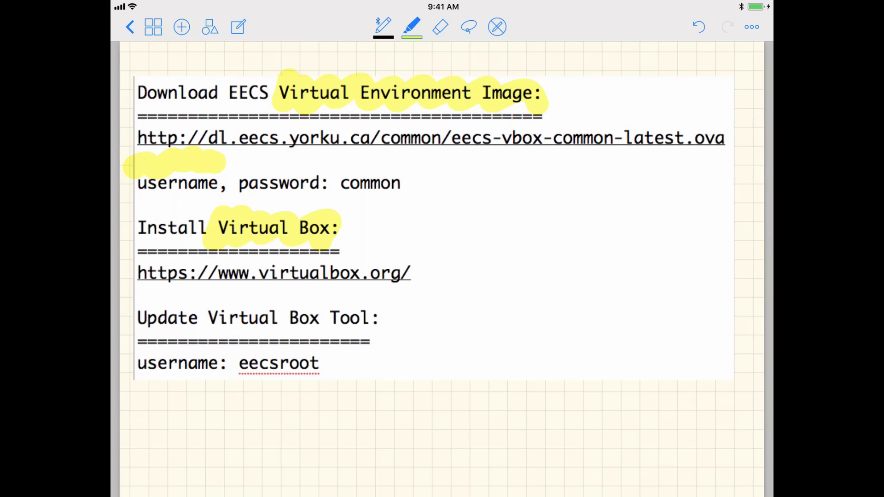
left_click_drag(324, 184, 405, 188)
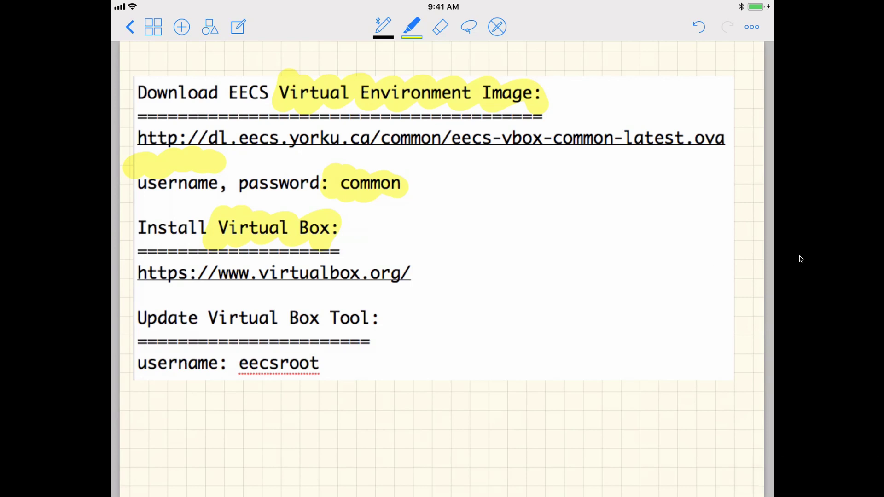
key("ctrl+Left")
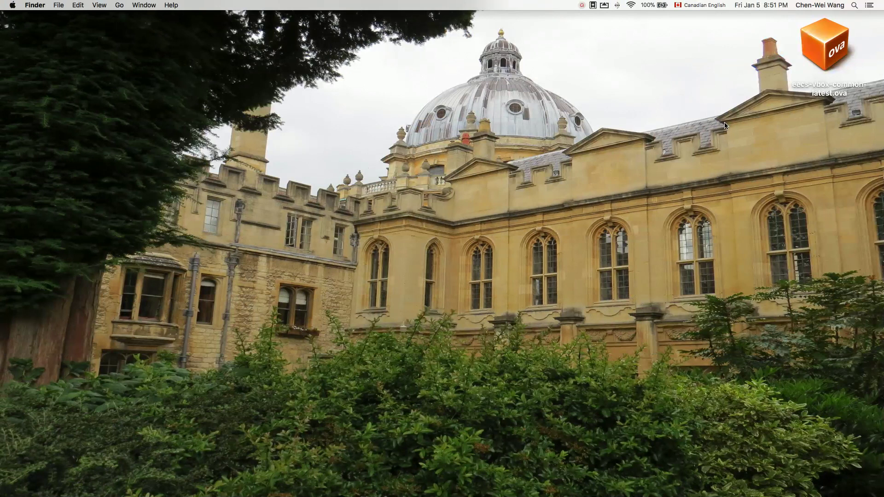
Load the copied eecs-vbox-common-latest.ova download link in Firefox.
mouse_move(254, 474)
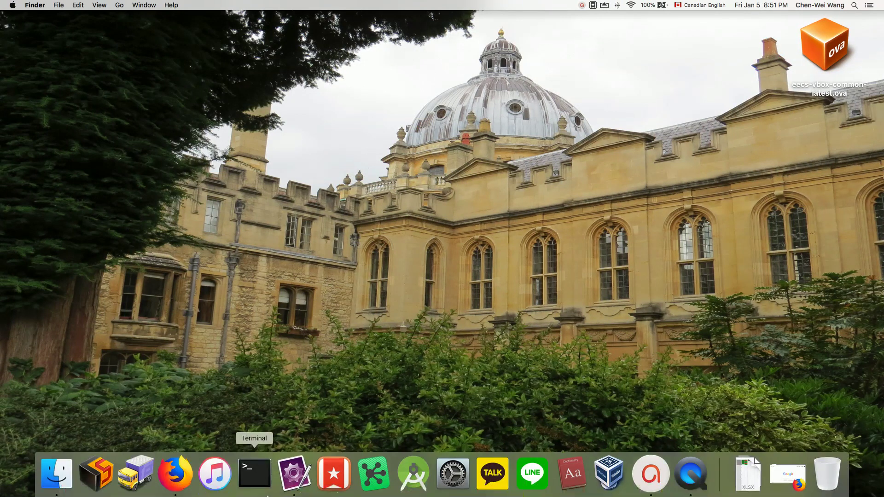
left_click(176, 471)
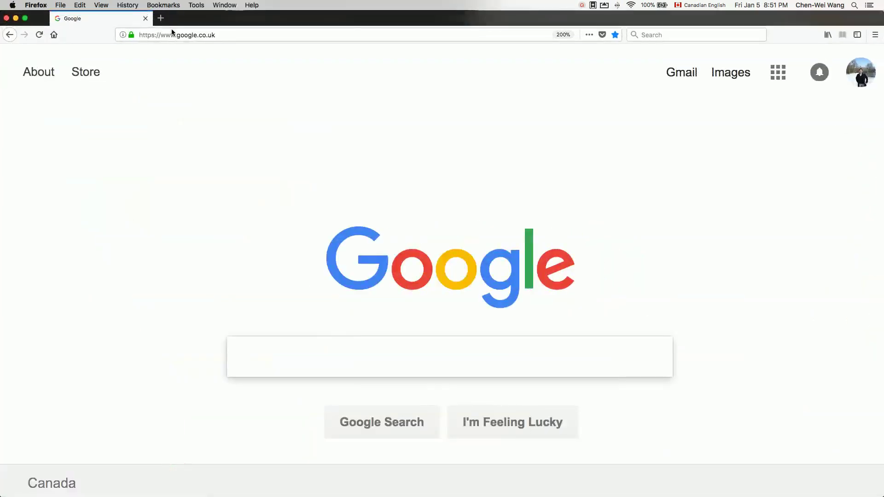
left_click(172, 32)
type("http://dl.eecs.yorku.ca/common/eecs-vbox-common-latest.ova")
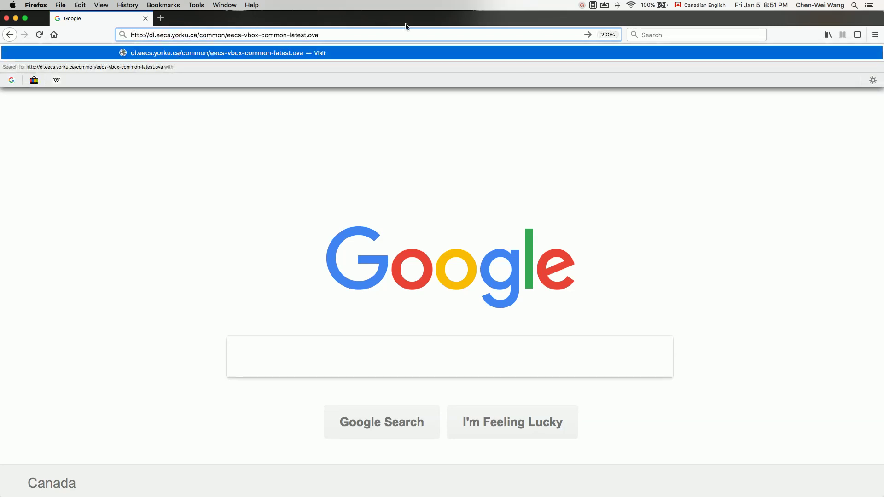
key("Return")
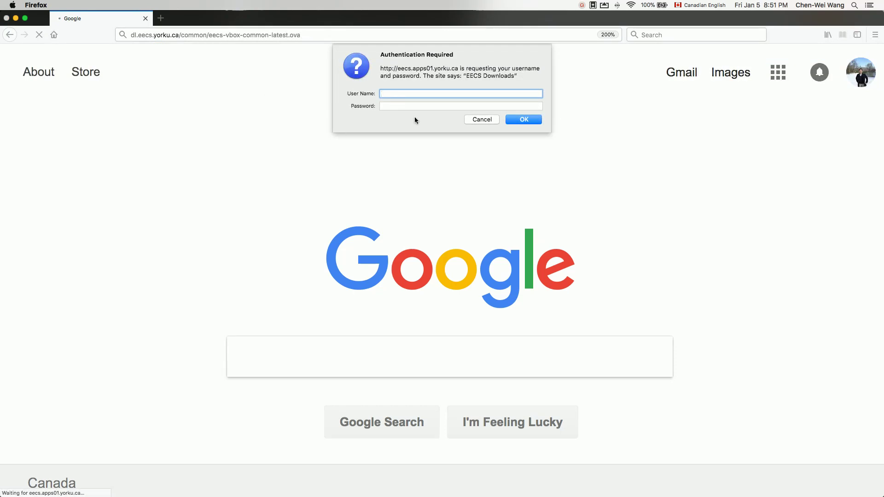
Enter the download username and password, then cancel the 4.5 GB save prompt.
type("common")
key("Tab")
type("co")
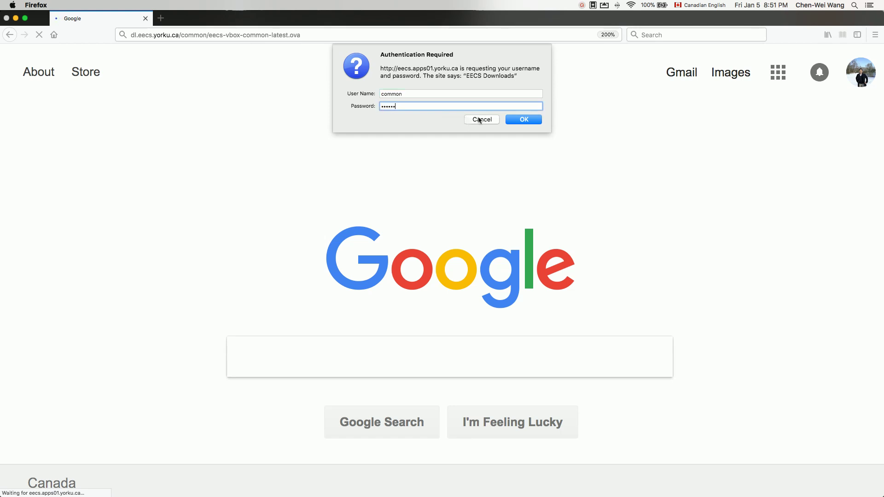
left_click(515, 119)
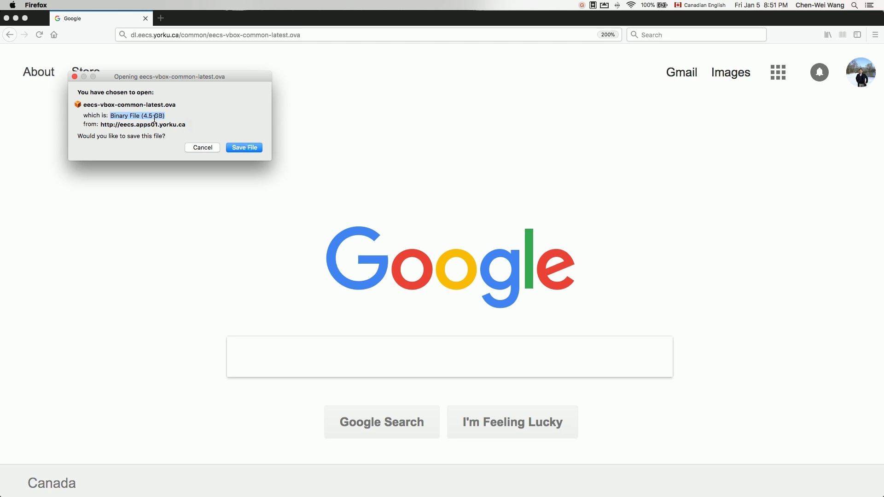
left_click(192, 147)
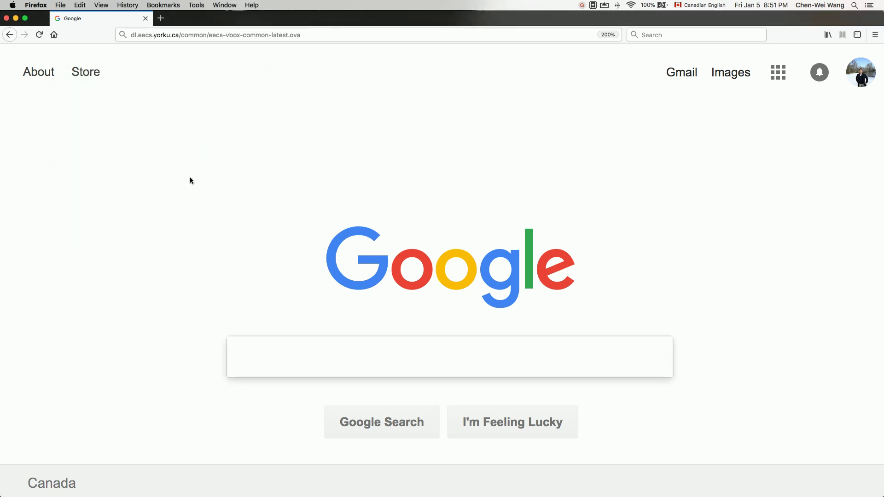
key("F11")
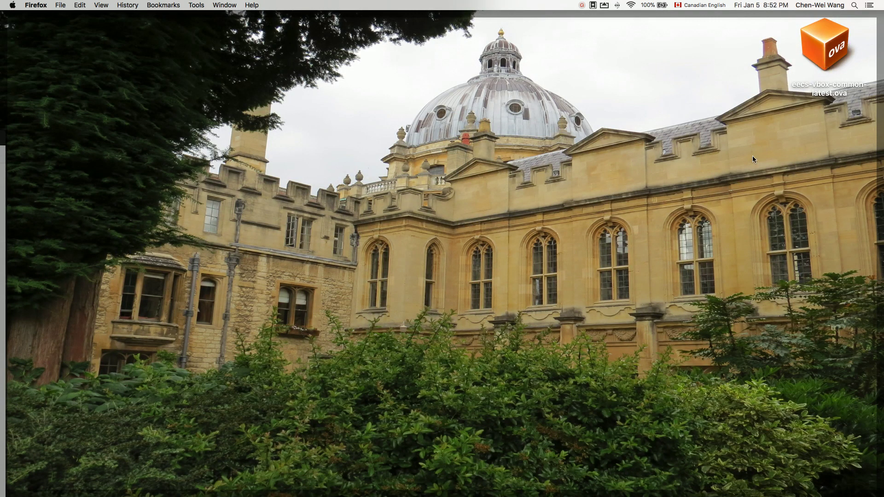
Bring Firefox back into view and switch to the mirrored iPad setup notes.
key("F11")
left_click(79, 136)
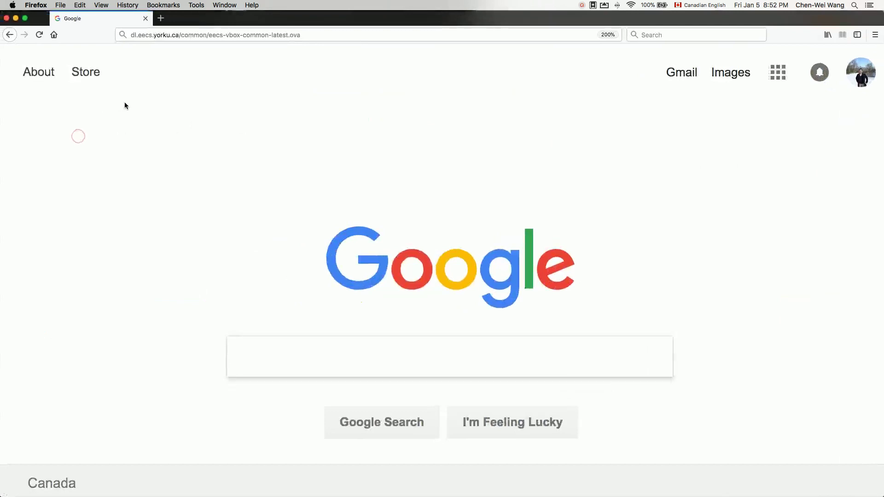
key("ctrl+Right")
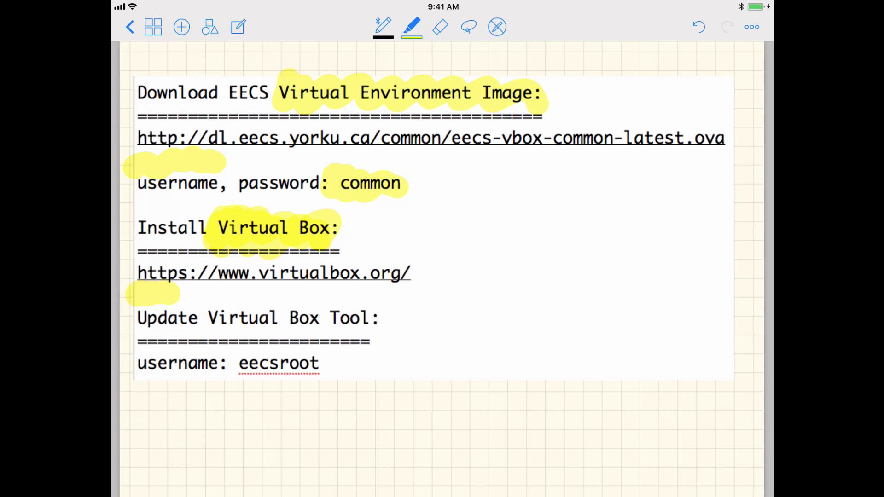
Open the virtualbox.org homepage in Firefox, then close the browser window to reveal the desktop.
mouse_move(186, 496)
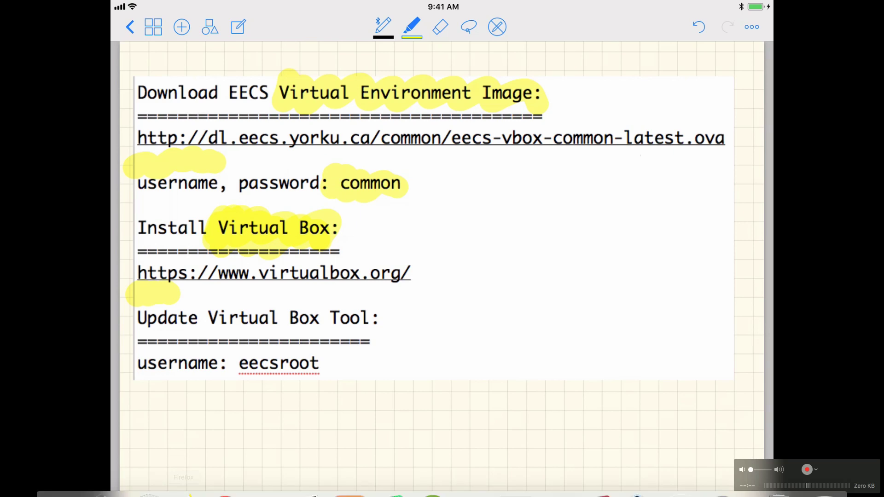
left_click(187, 478)
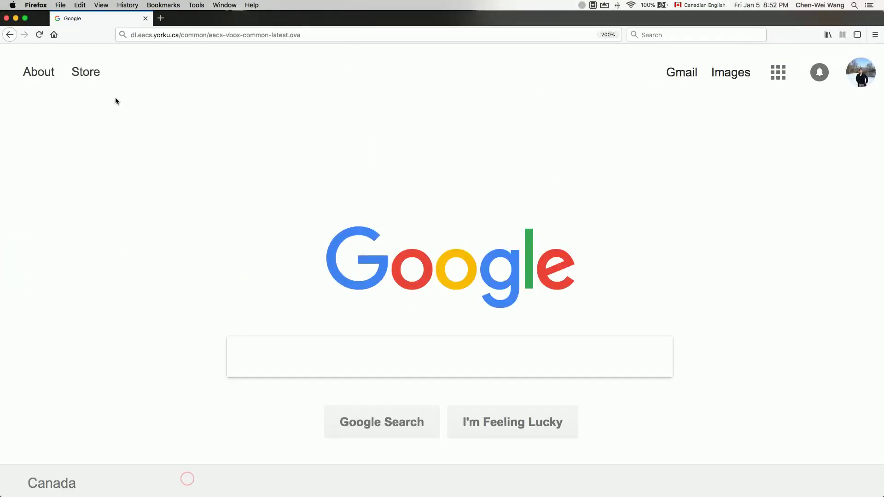
left_click(159, 34)
type("https://www.virtualbox.org/")
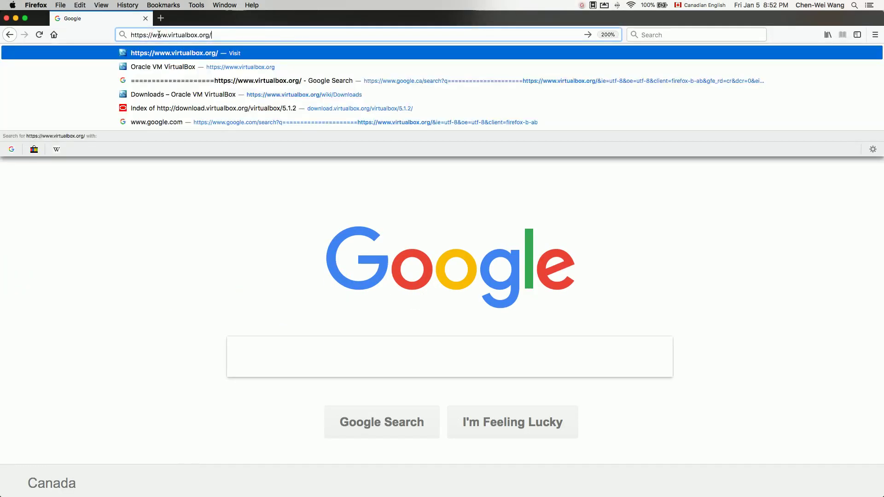
key("Return")
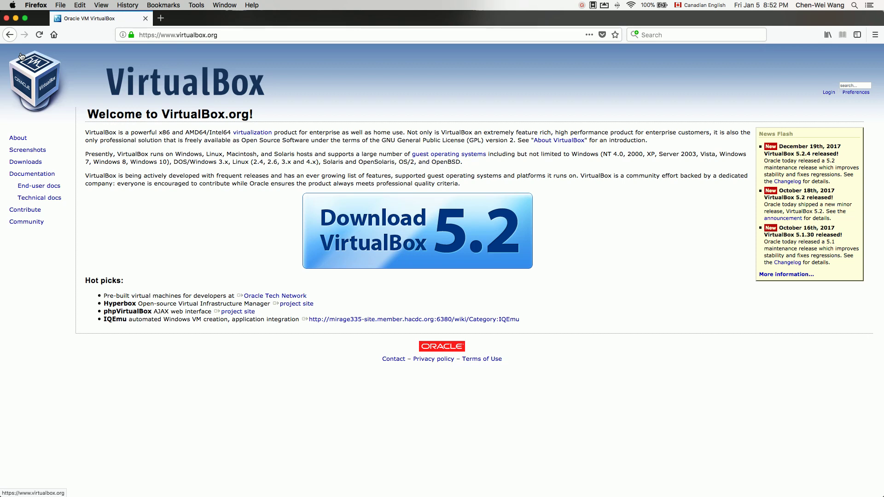
left_click(7, 18)
left_click(147, 193)
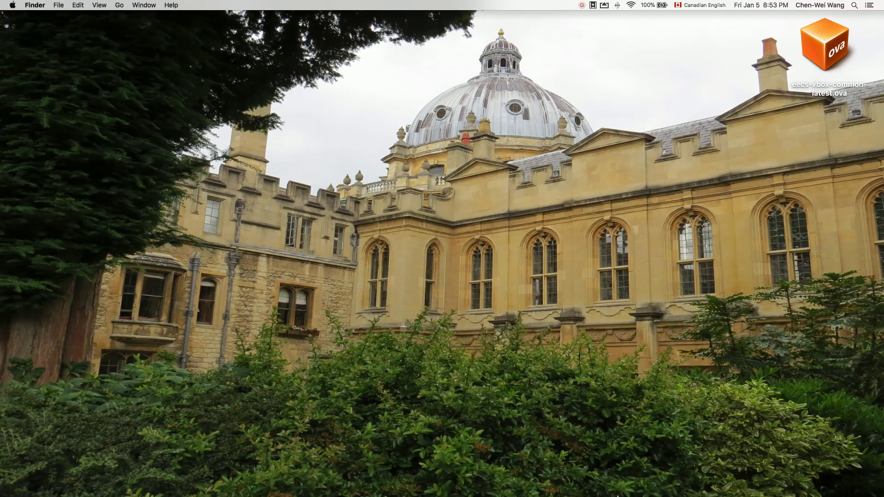
Launch VirtualBox Manager from the Dock and choose File > Import Appliance.
mouse_move(618, 496)
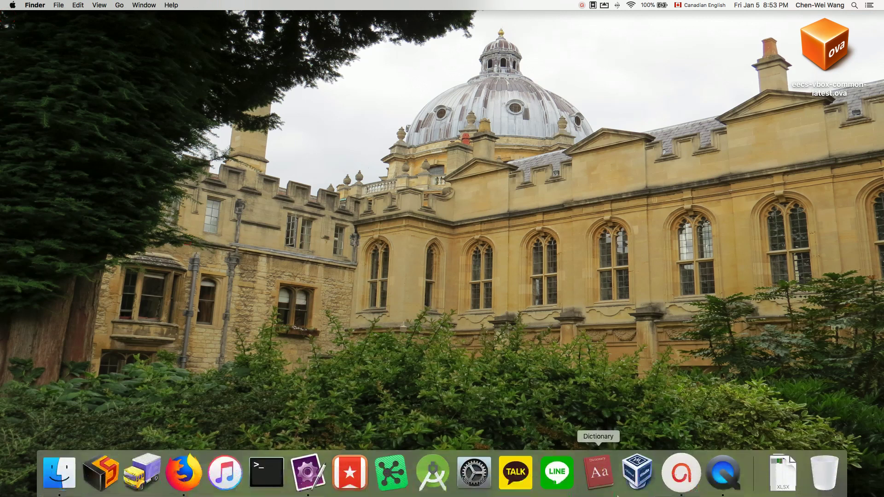
left_click(647, 474)
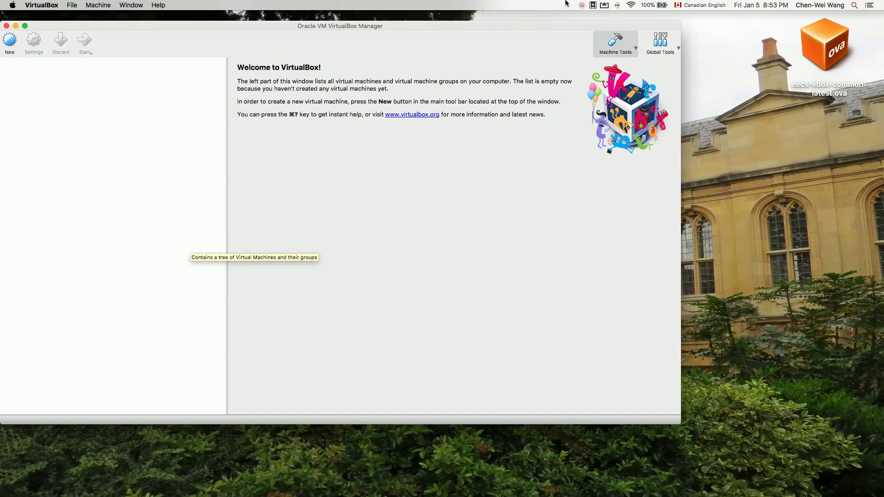
left_click(811, 39)
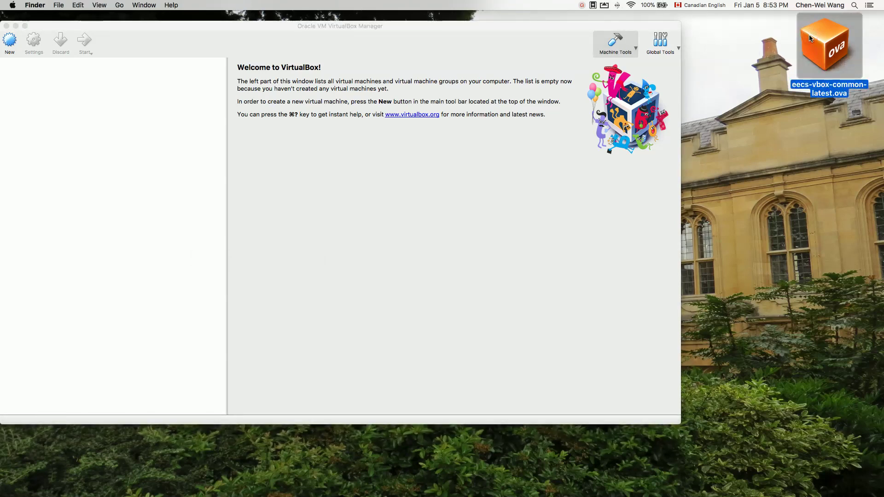
left_click(50, 225)
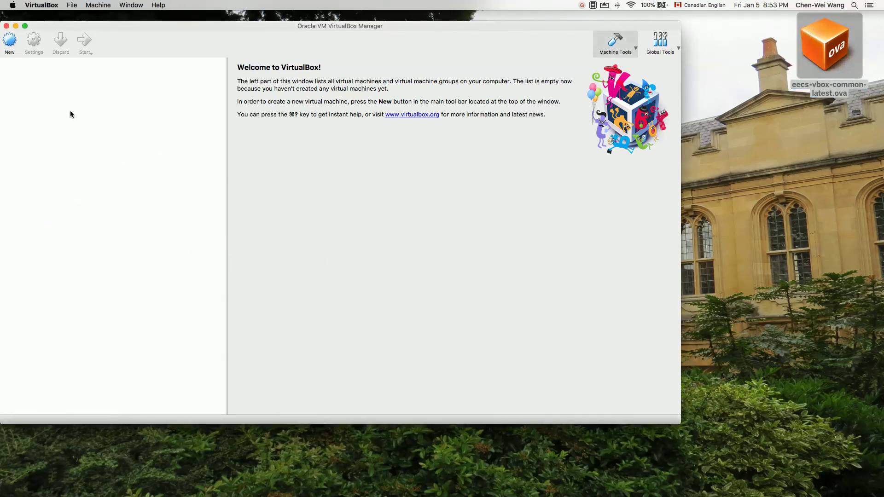
left_click(58, 103)
left_click(73, 4)
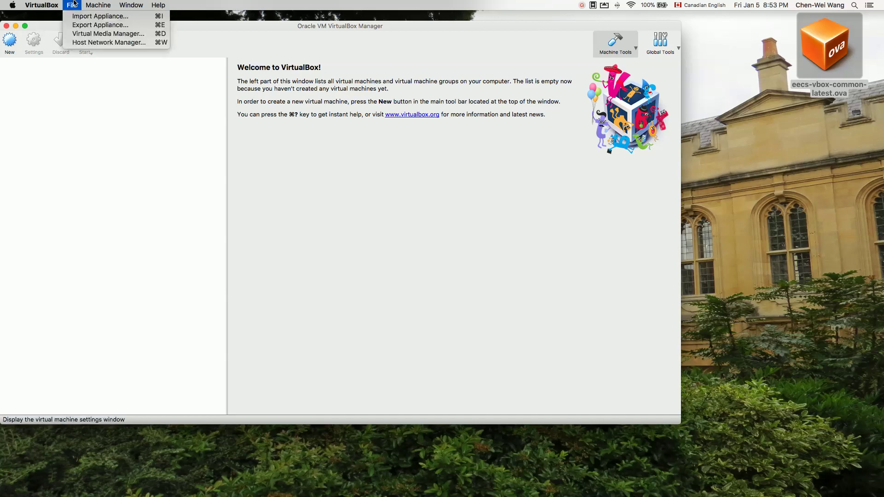
left_click(79, 18)
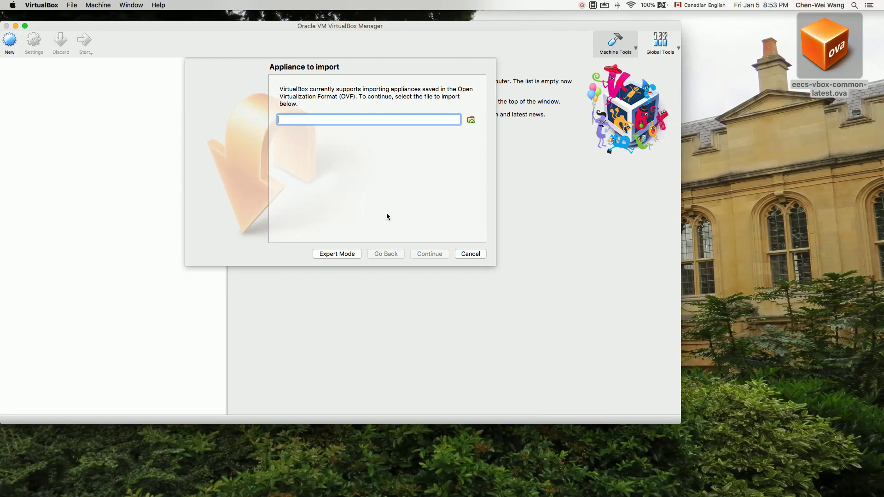
Load eecs-vbox-common-latest.ova from the Desktop and continue to its Red Hat (64-bit), 2-CPU, 2560 MB settings.
left_click(471, 121)
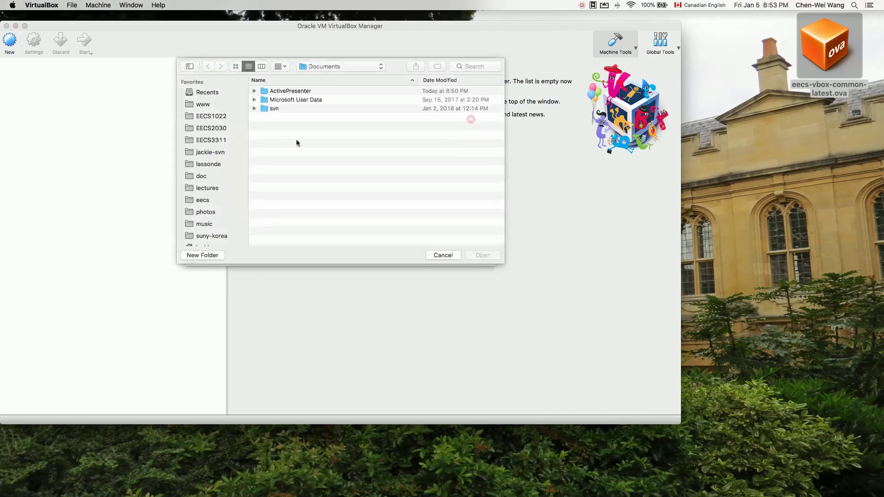
scroll(225, 198, "down", 10)
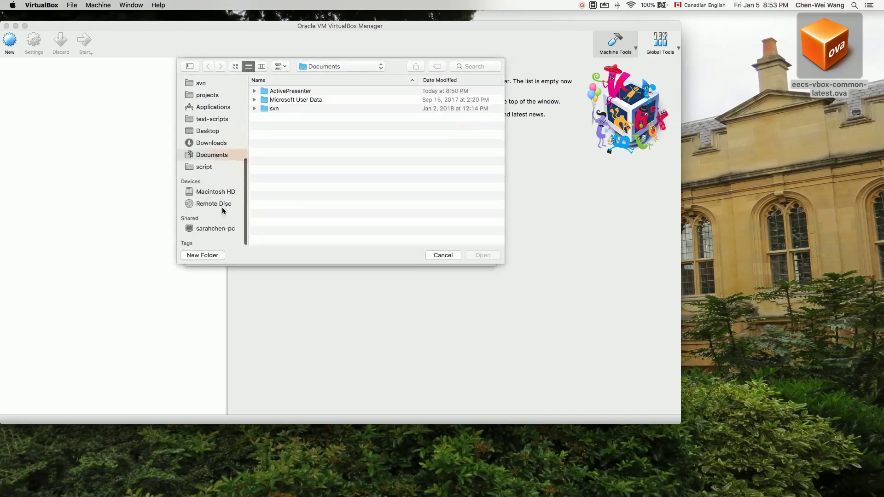
left_click(210, 130)
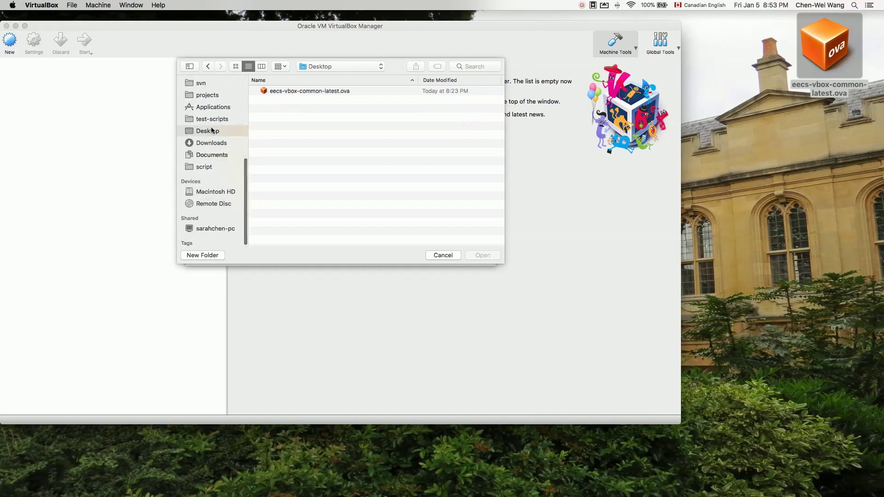
left_click(303, 91)
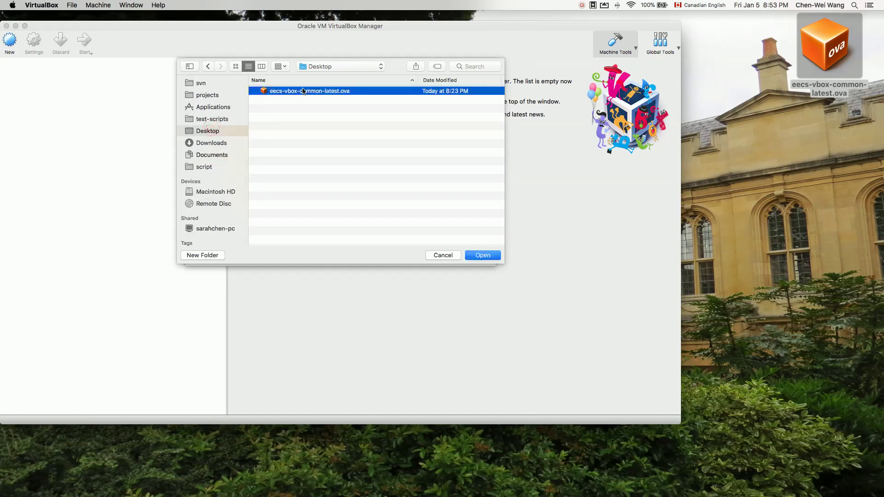
left_click(483, 255)
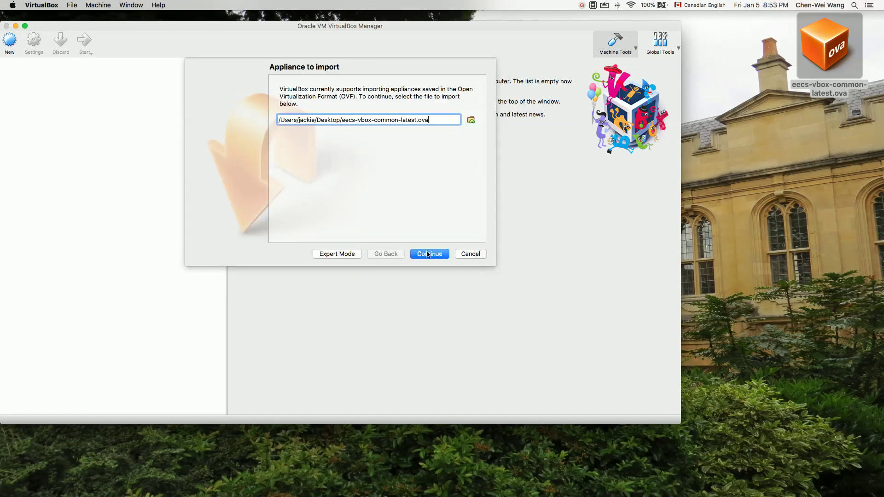
left_click(431, 255)
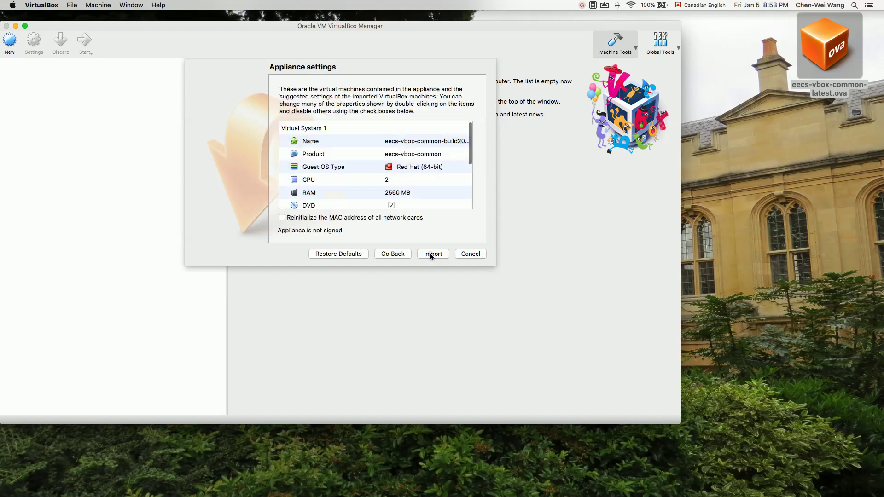
Import the appliance and select the new Powered Off eecs-vbox-common-build2017.1 VM.
left_click(437, 254)
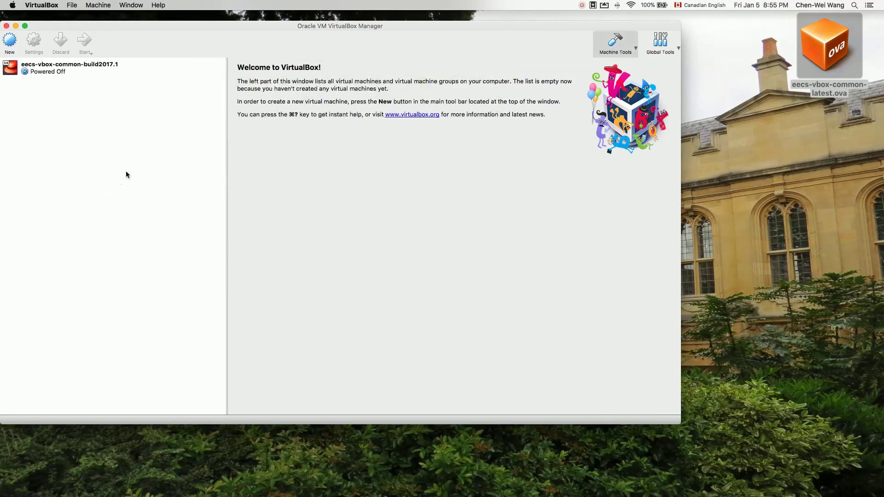
left_click(55, 72)
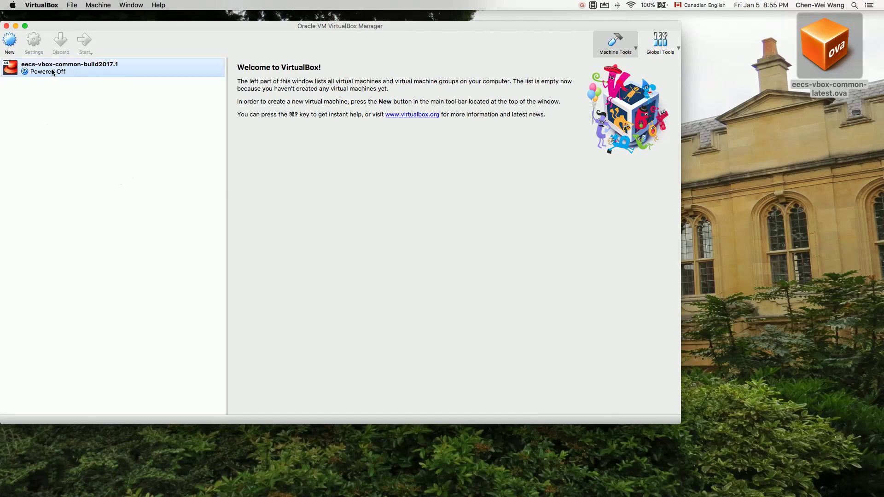
left_click(78, 68)
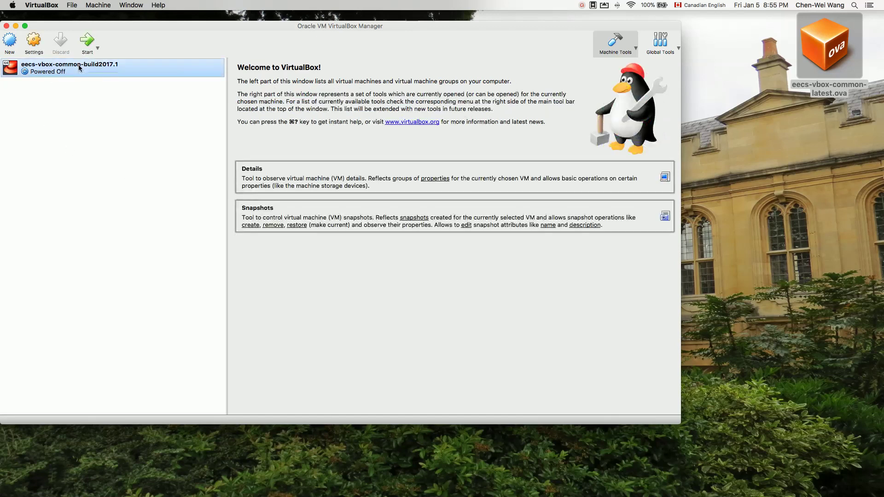